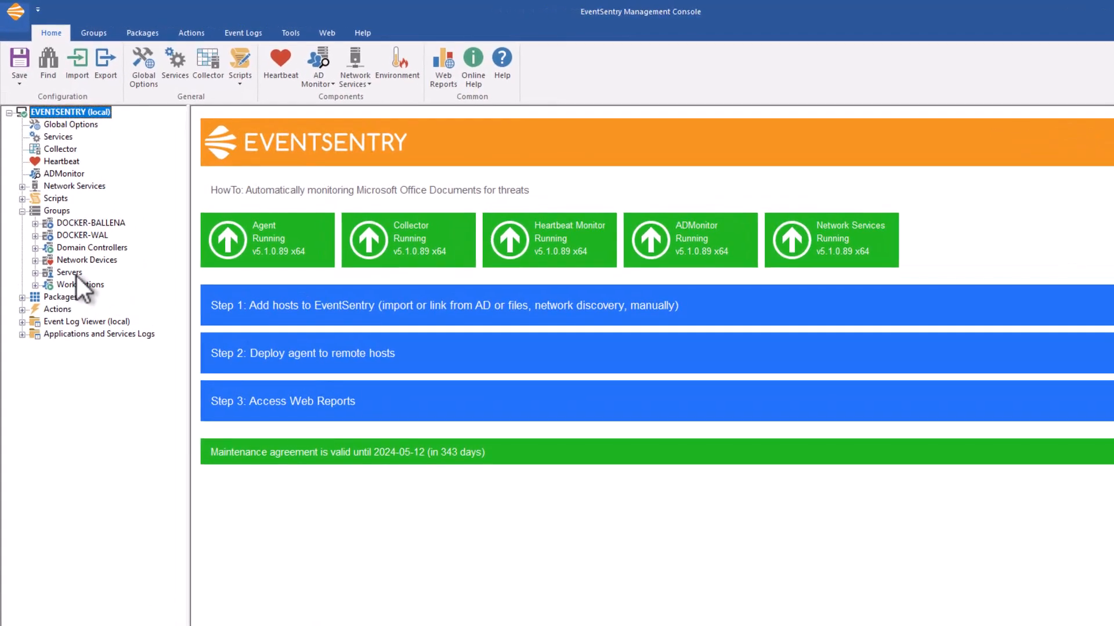
- Run an agent status check on all hosts in the Servers group
{"action": "left_click", "coordinate": [76, 274]}
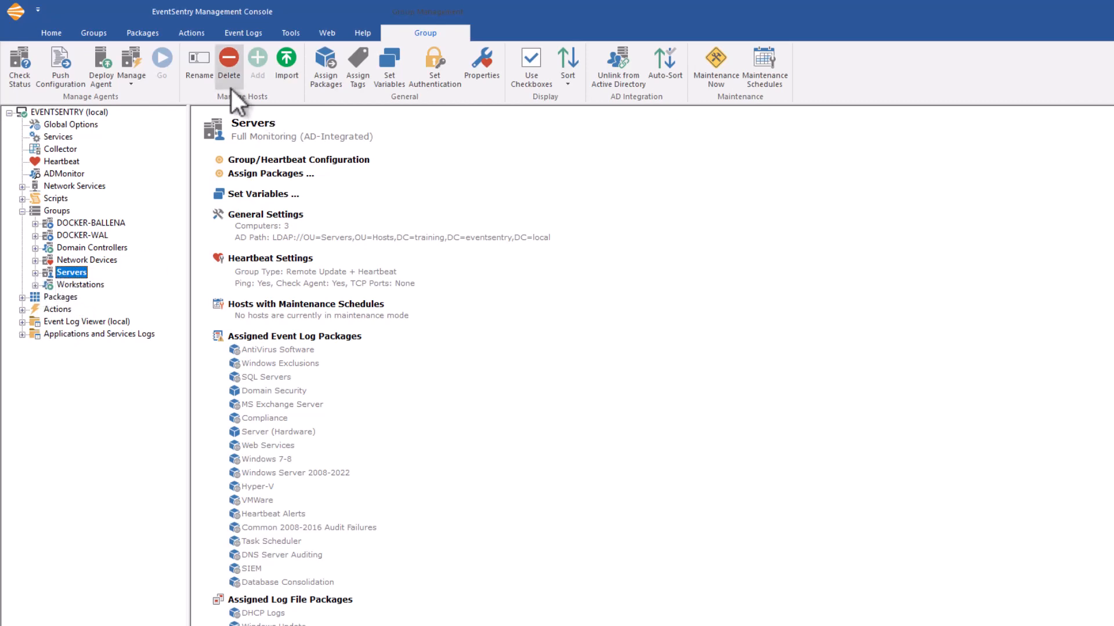
{"action": "left_click", "coordinate": [19, 61]}
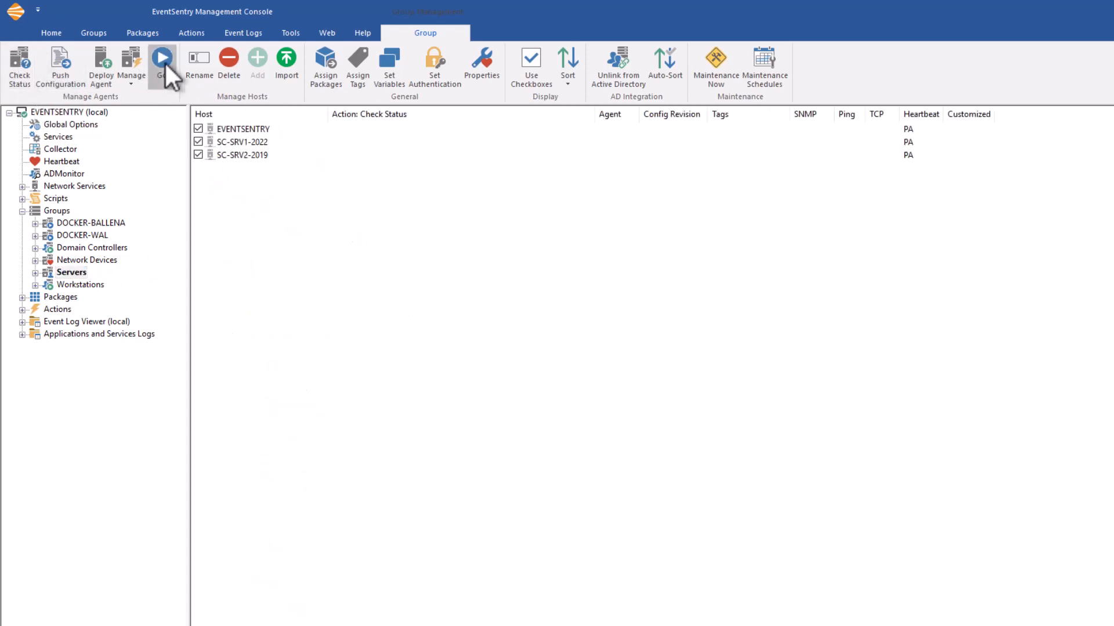
{"action": "left_click", "coordinate": [165, 62]}
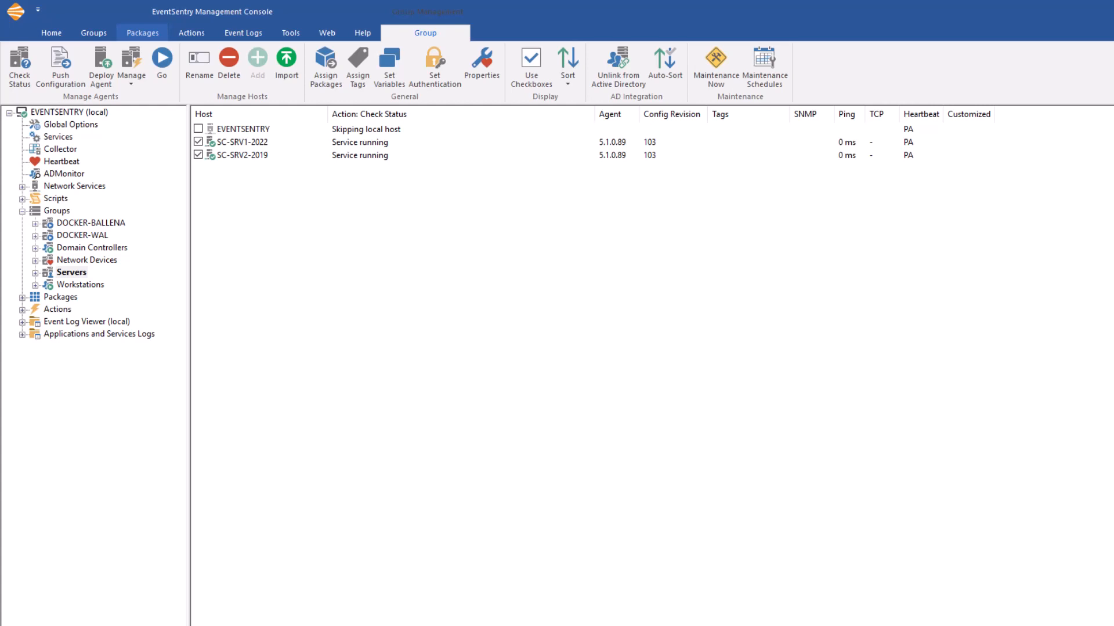
- In the Authentication Manager, add a Windows/SSH account named Test User with username testuser and its password
{"action": "left_click", "coordinate": [298, 35]}
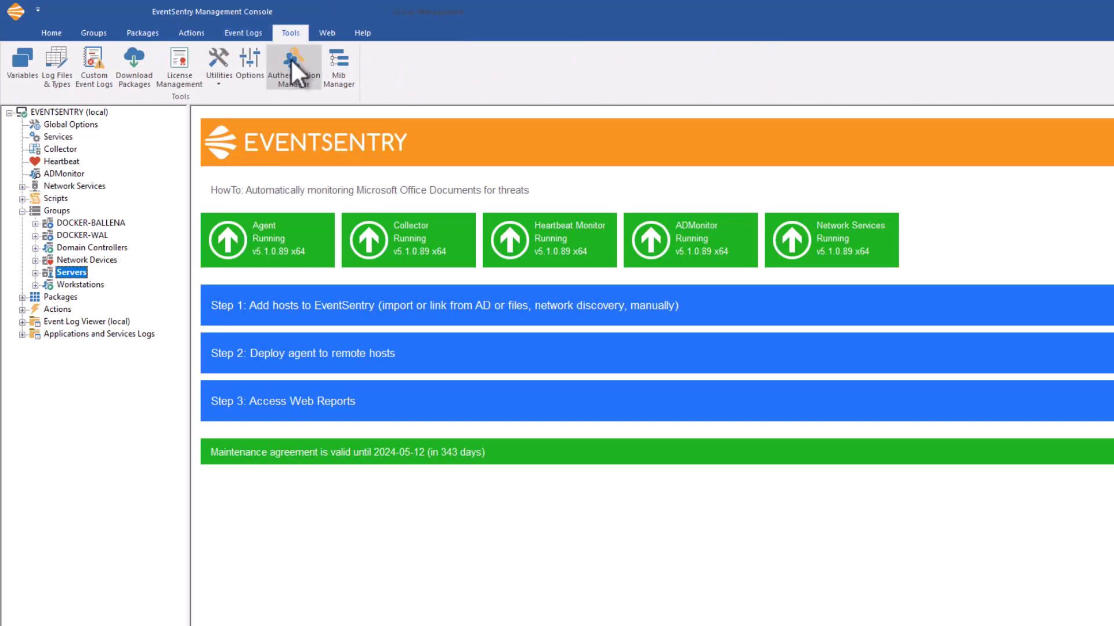
{"action": "left_click", "coordinate": [290, 62]}
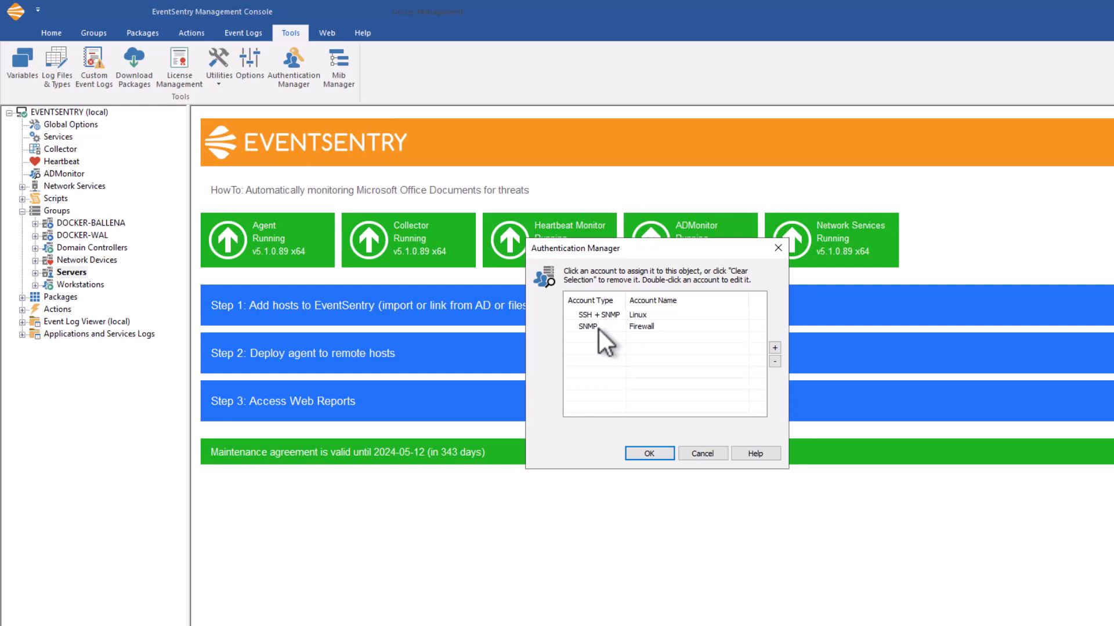
{"action": "left_click", "coordinate": [776, 348]}
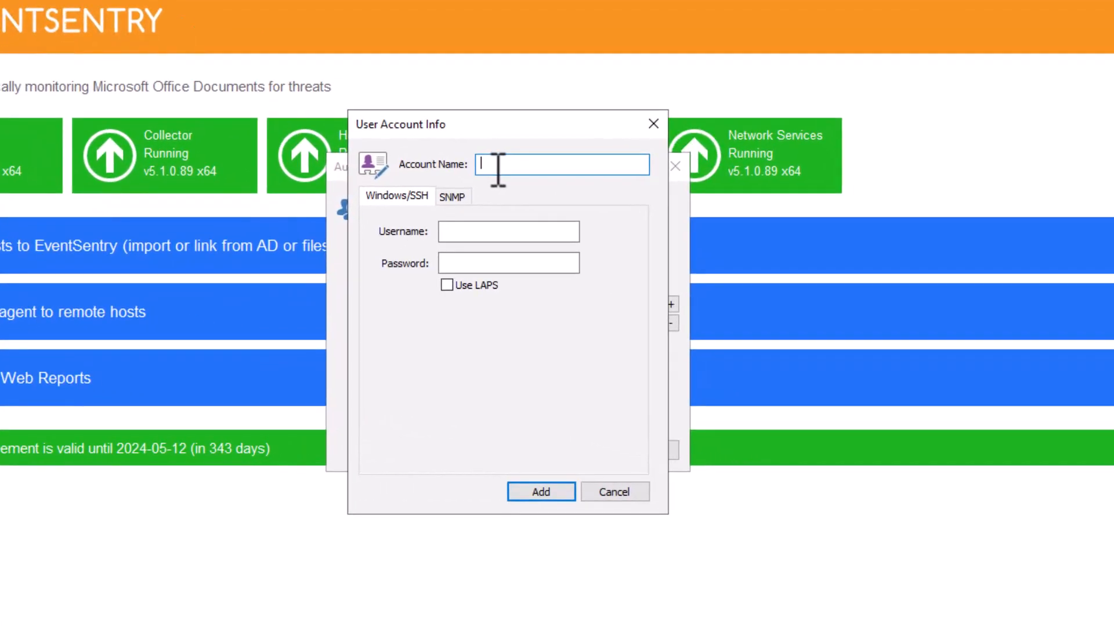
{"action": "type", "text": "Test User"}
{"action": "left_click", "coordinate": [497, 230]}
{"action": "type", "text": "testuser"}
{"action": "key", "text": "Tab"}
{"action": "type", "text": "password"}
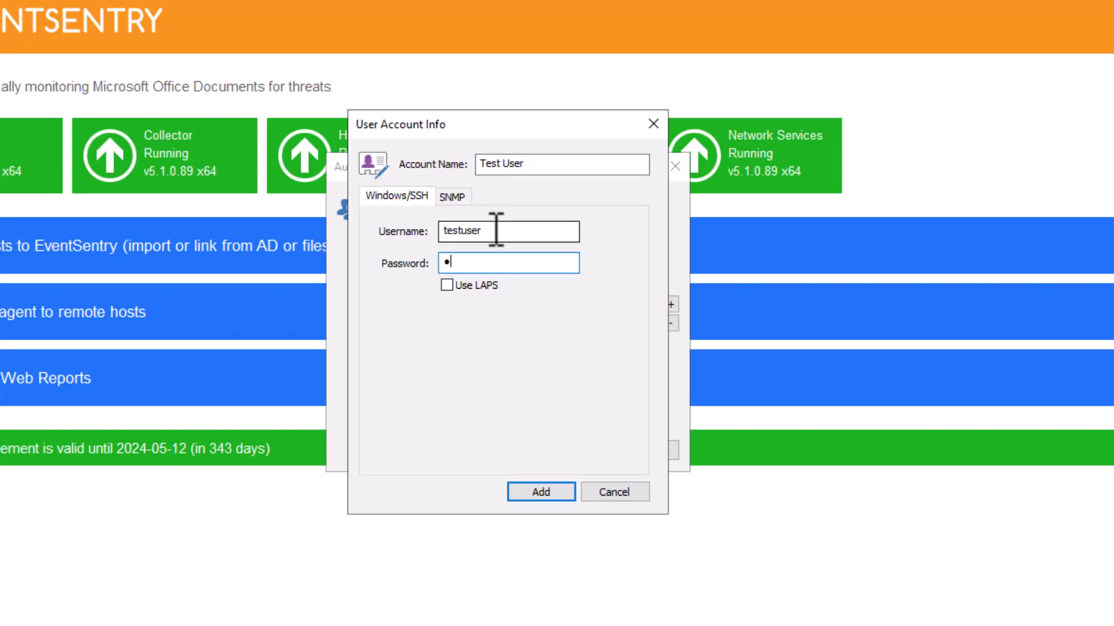
{"action": "left_click", "coordinate": [532, 493]}
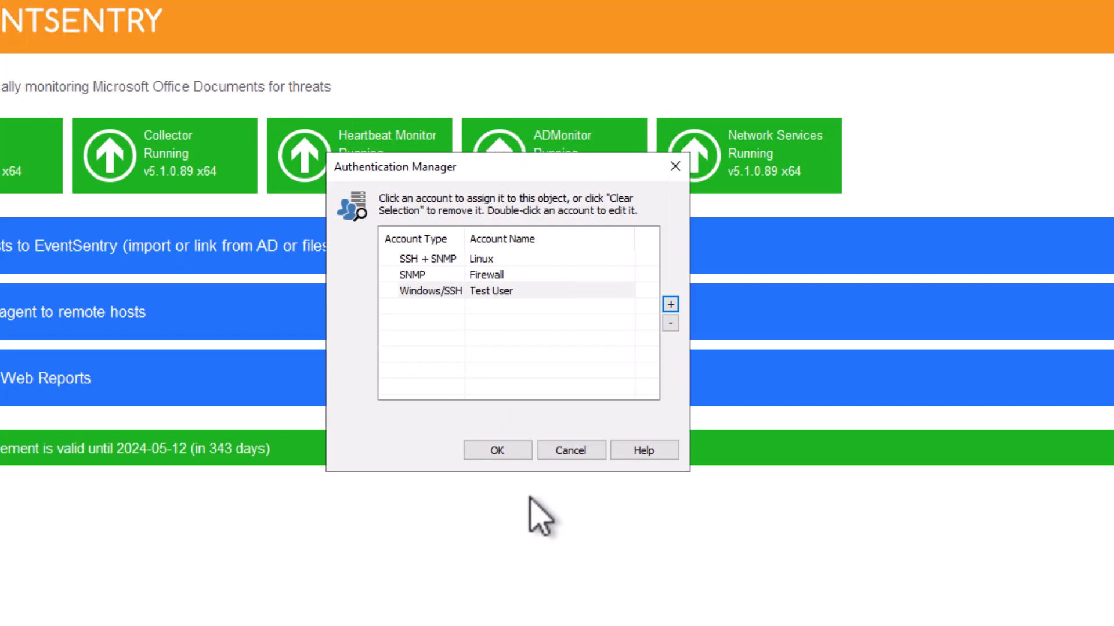
- Delete the Test User account from the Authentication Manager and close it
{"action": "left_click", "coordinate": [510, 292]}
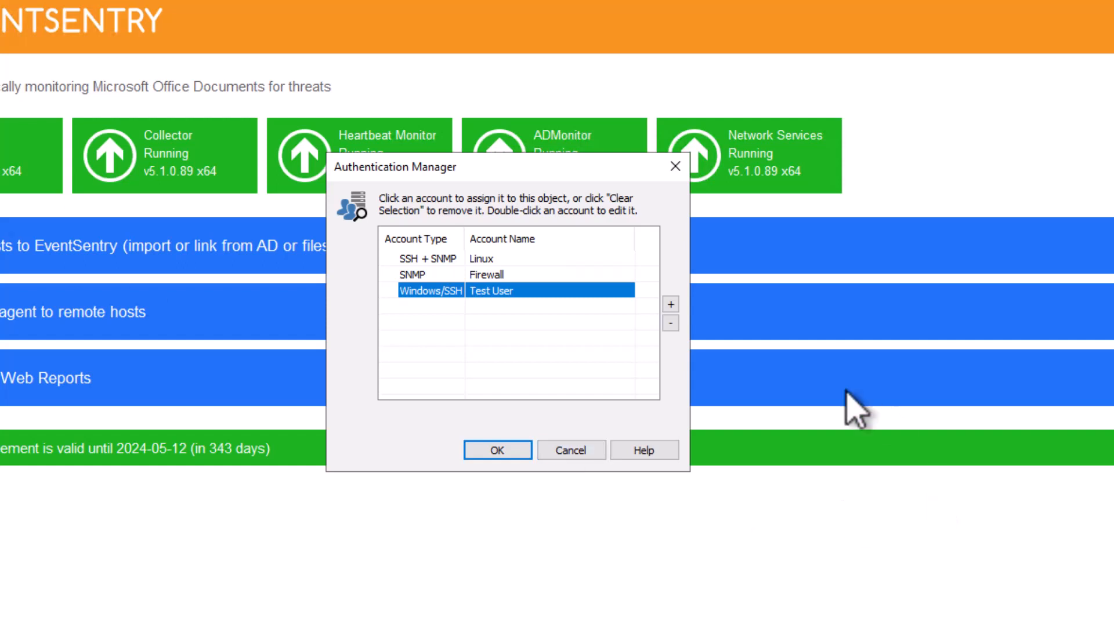
{"action": "left_click", "coordinate": [670, 323]}
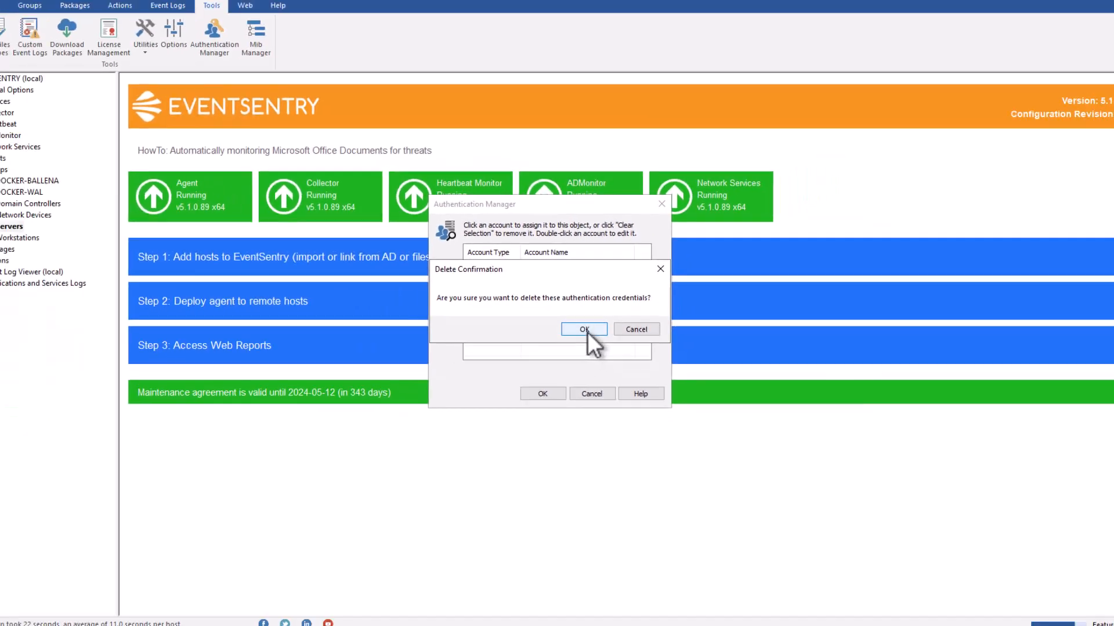
{"action": "left_click", "coordinate": [562, 351]}
{"action": "left_click", "coordinate": [509, 443]}
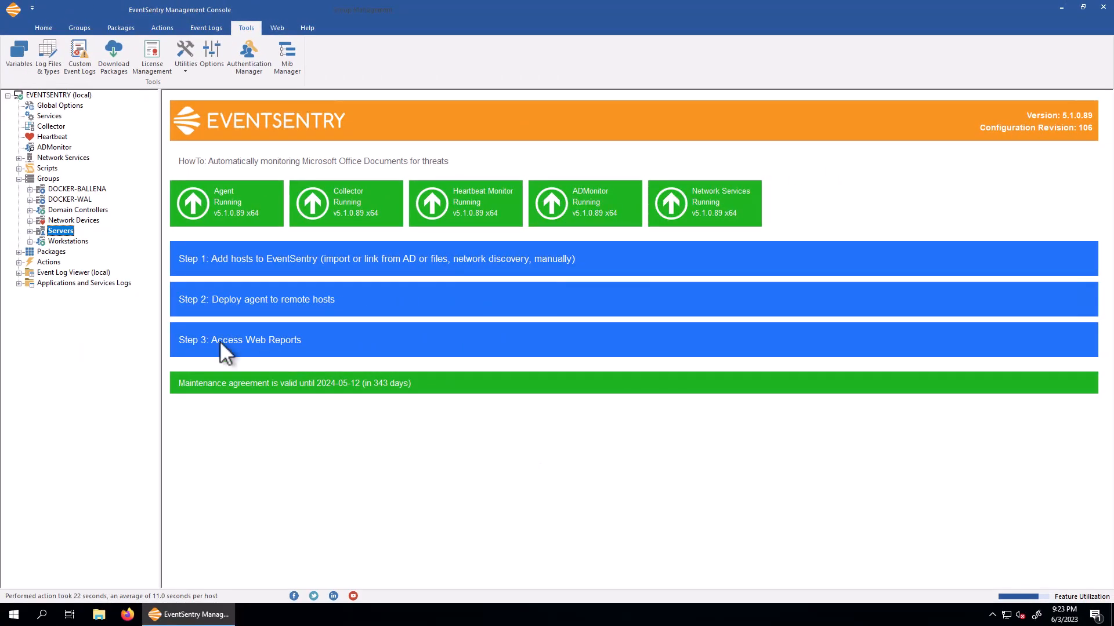
- Expand the Servers and Workstations groups, select host SC-WKS01-11 and open its authentication settings
{"action": "left_click", "coordinate": [30, 231]}
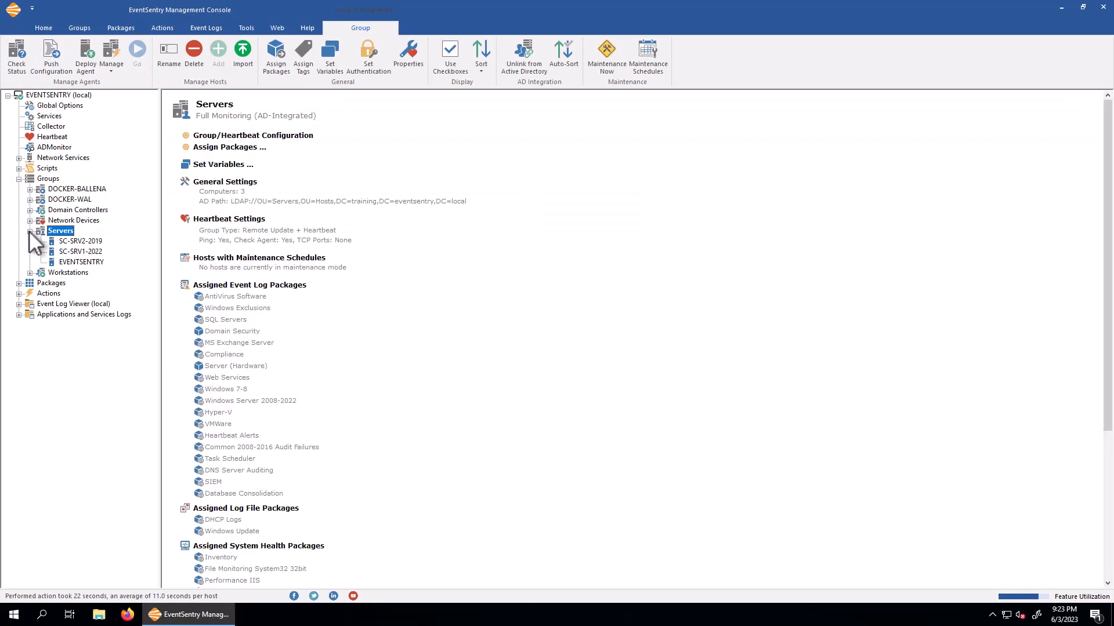
{"action": "left_click", "coordinate": [30, 273]}
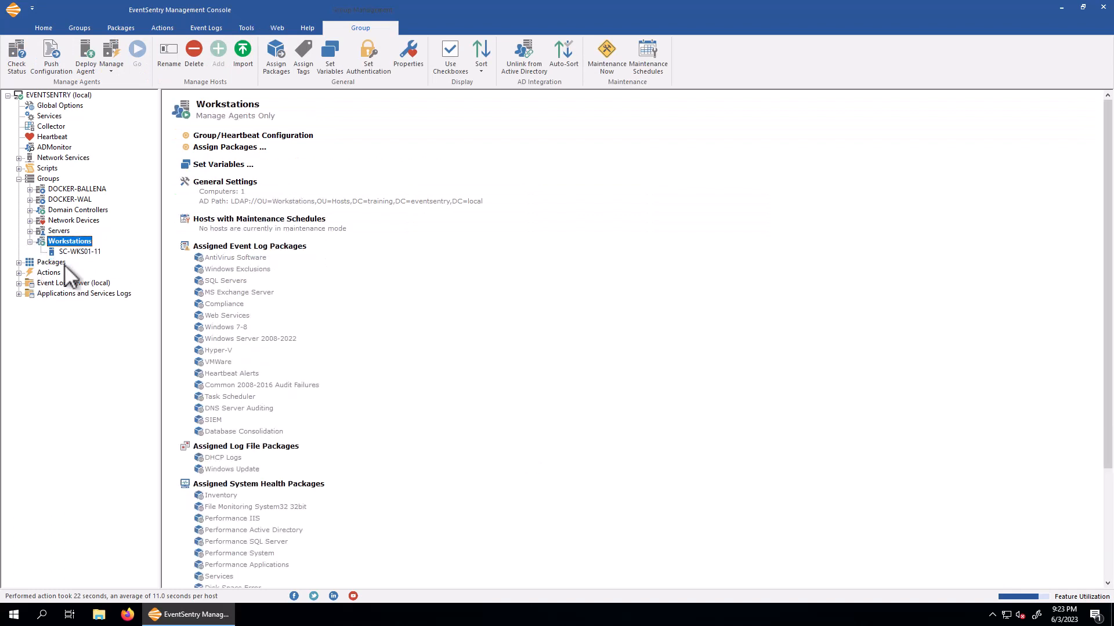
{"action": "left_click", "coordinate": [77, 252]}
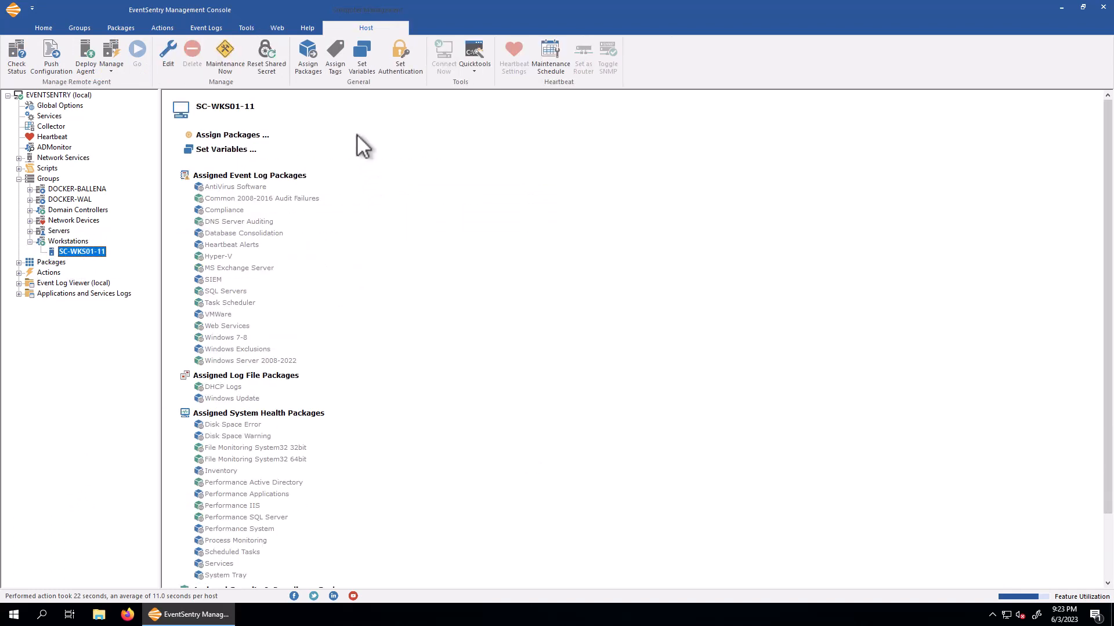
{"action": "left_click", "coordinate": [247, 27]}
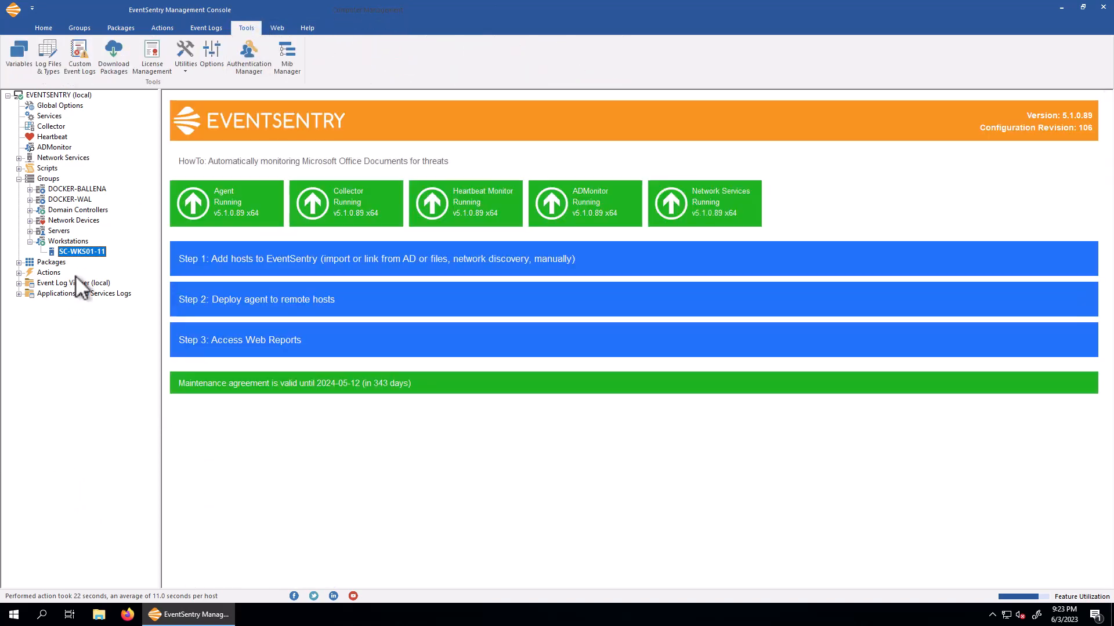
{"action": "left_click", "coordinate": [81, 252]}
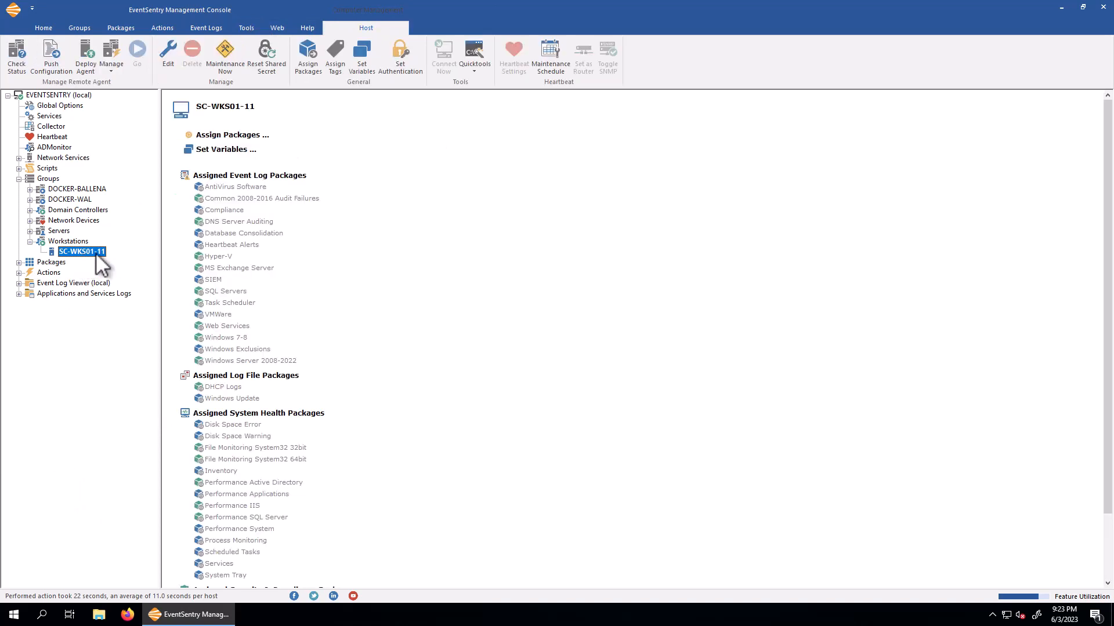
{"action": "left_click", "coordinate": [403, 58]}
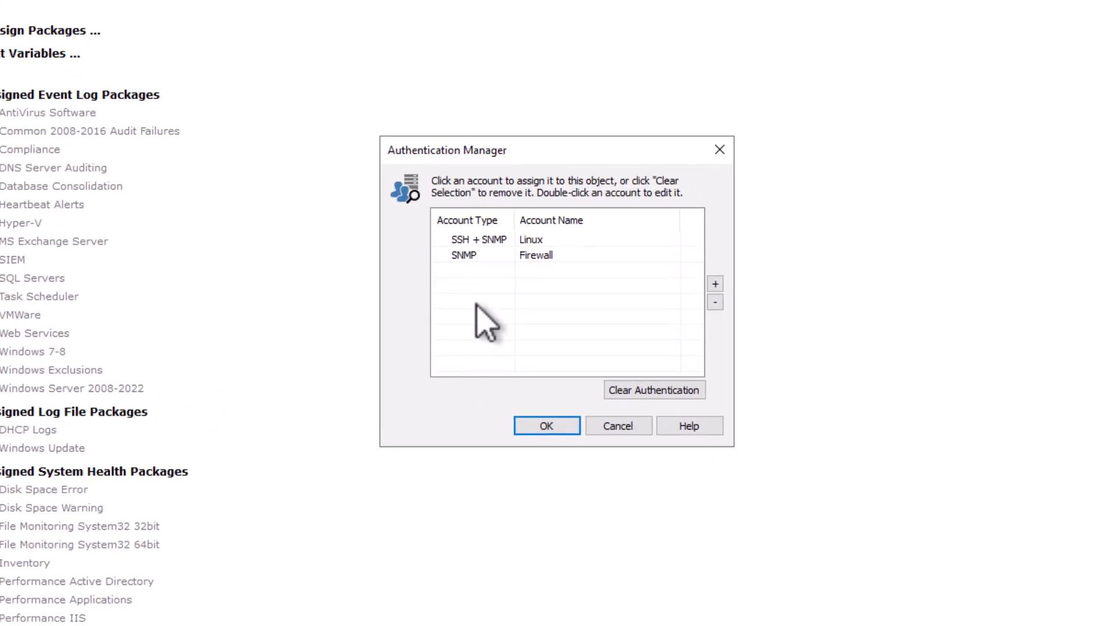
- Add a Windows/SSH account named Workstation Admin with username Administrator and its password, and assign it to the host
{"action": "left_click", "coordinate": [725, 284]}
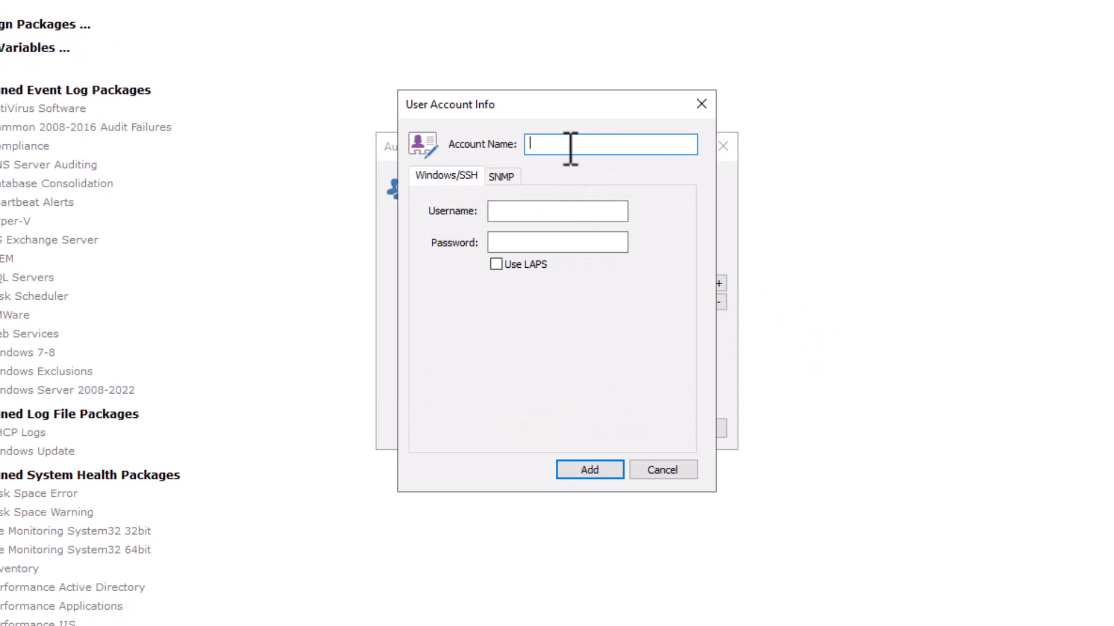
{"action": "type", "text": "Workstation Admin"}
{"action": "left_click", "coordinate": [557, 211]}
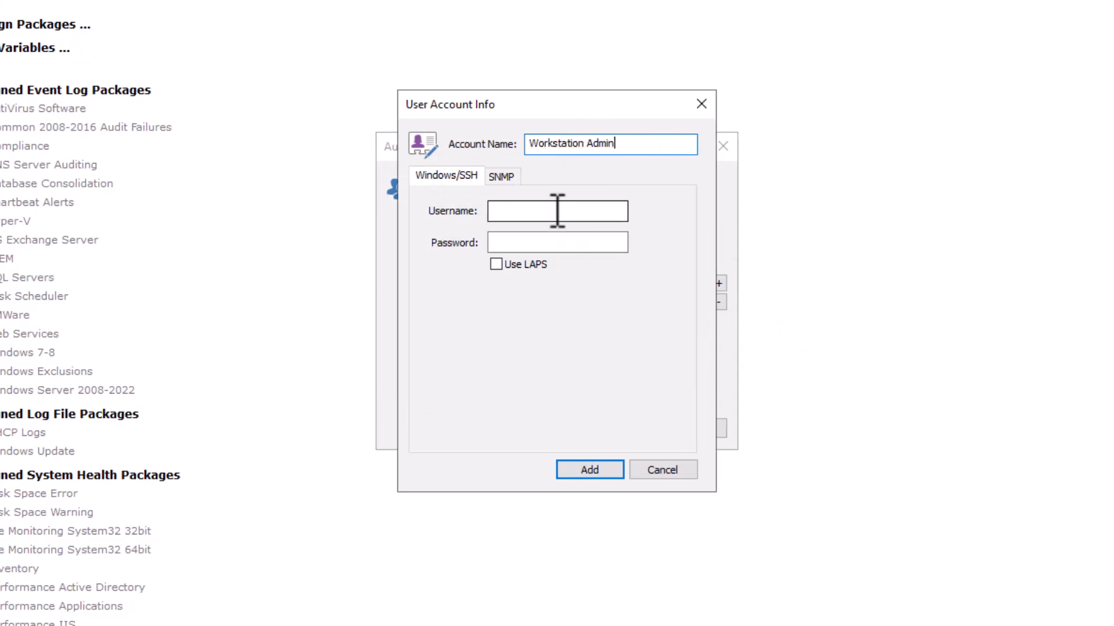
{"action": "type", "text": "Administrator"}
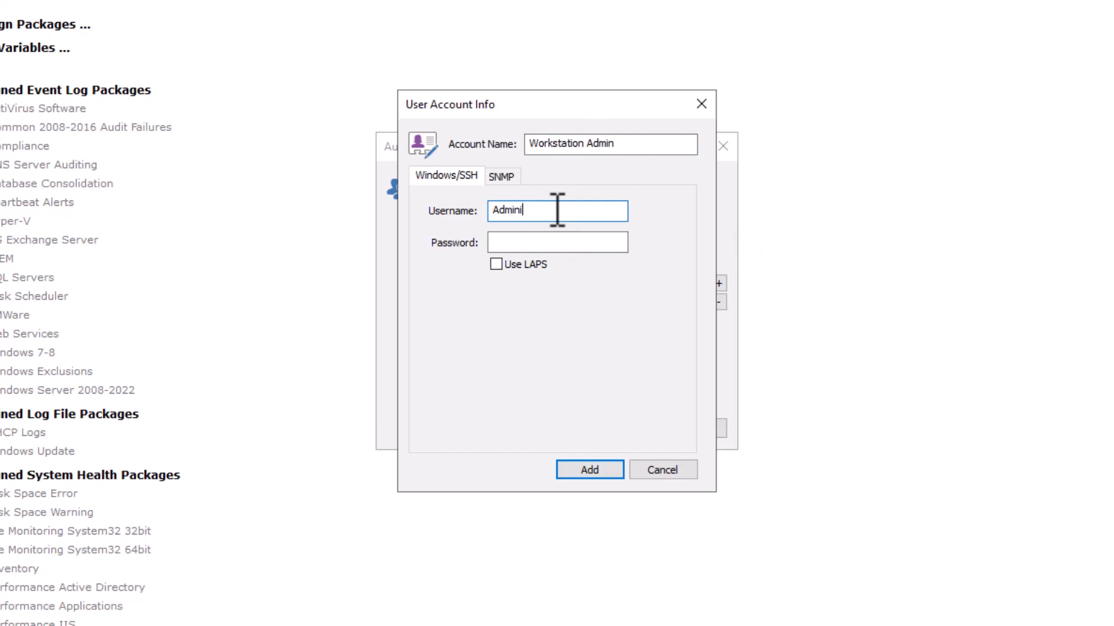
{"action": "key", "text": "Tab"}
{"action": "type", "text": "********"}
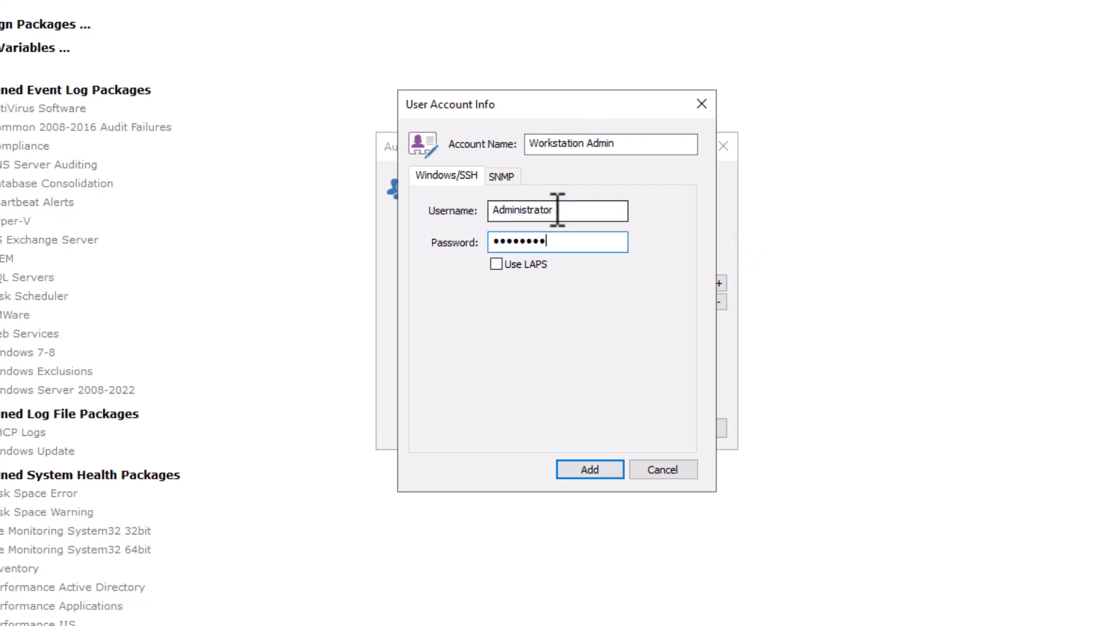
{"action": "left_click", "coordinate": [623, 471]}
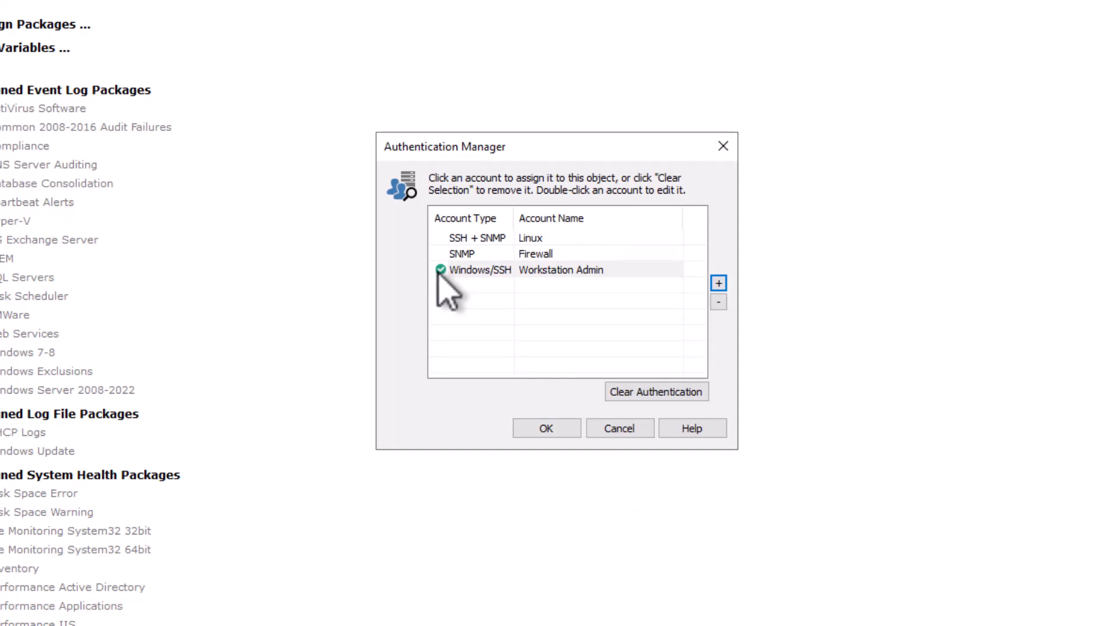
{"action": "left_click", "coordinate": [545, 429]}
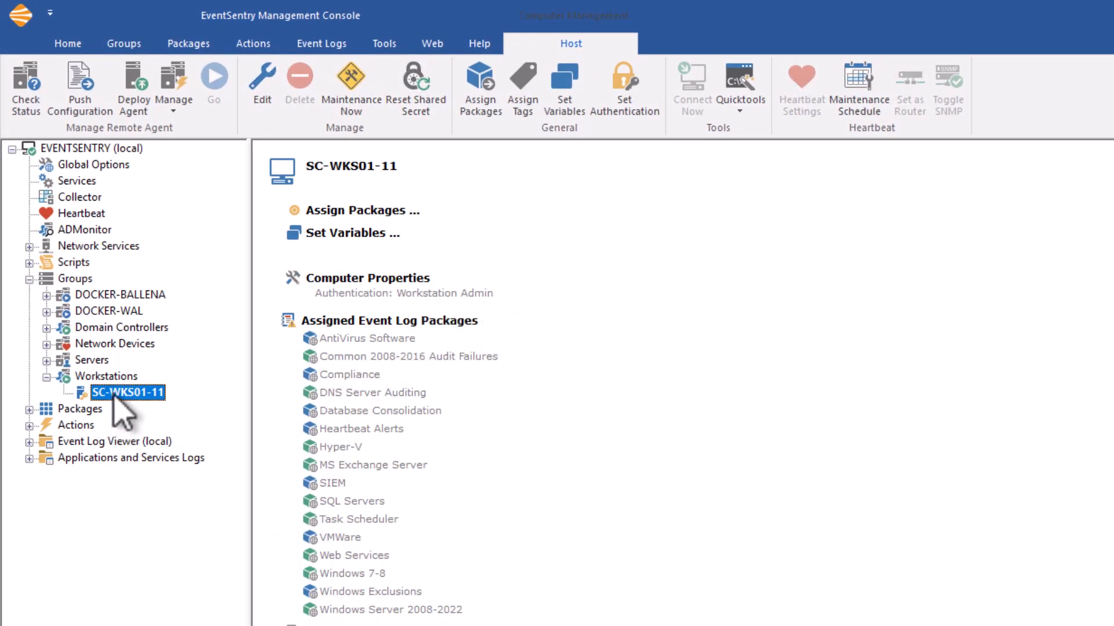
- Assign the Workstation Admin account as authentication for the Workstations group
{"action": "left_click", "coordinate": [108, 377]}
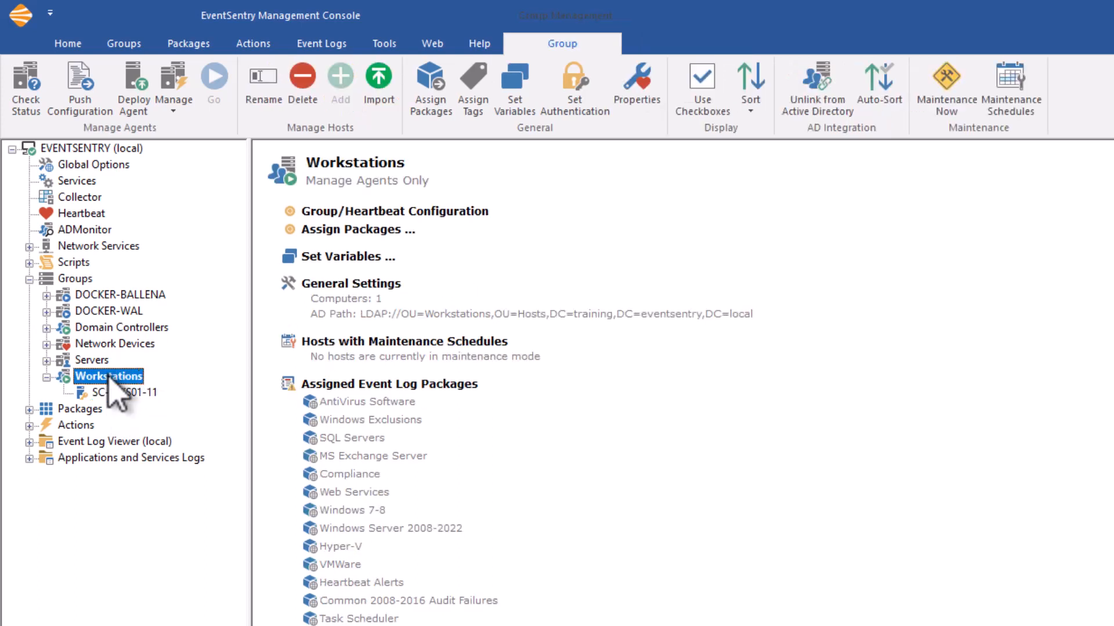
{"action": "left_click", "coordinate": [586, 99]}
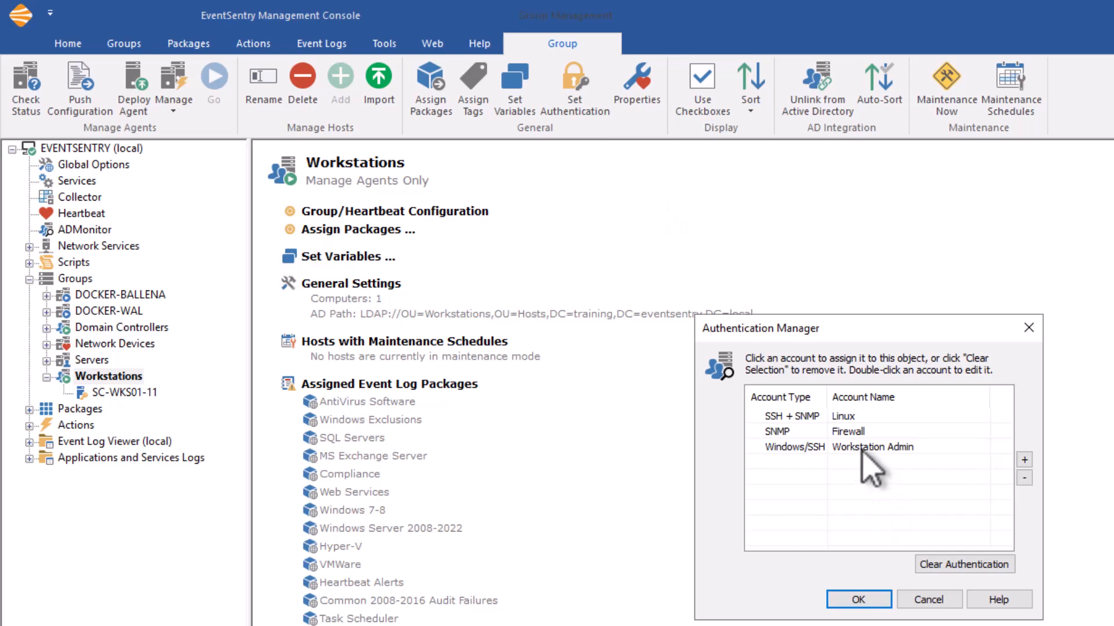
{"action": "left_click", "coordinate": [863, 446]}
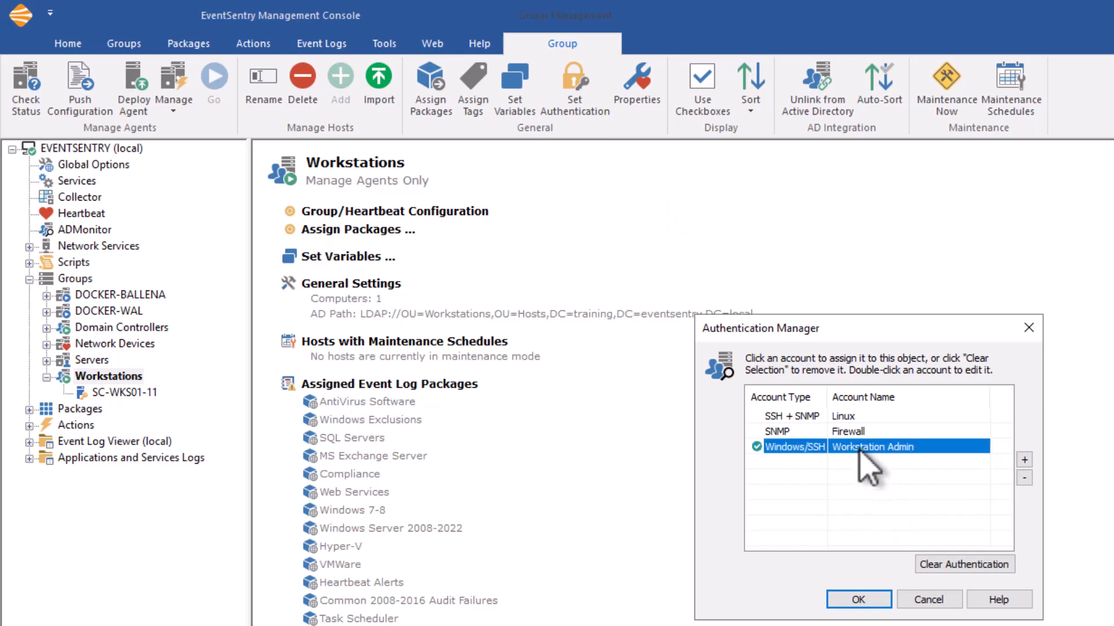
{"action": "left_click", "coordinate": [863, 599]}
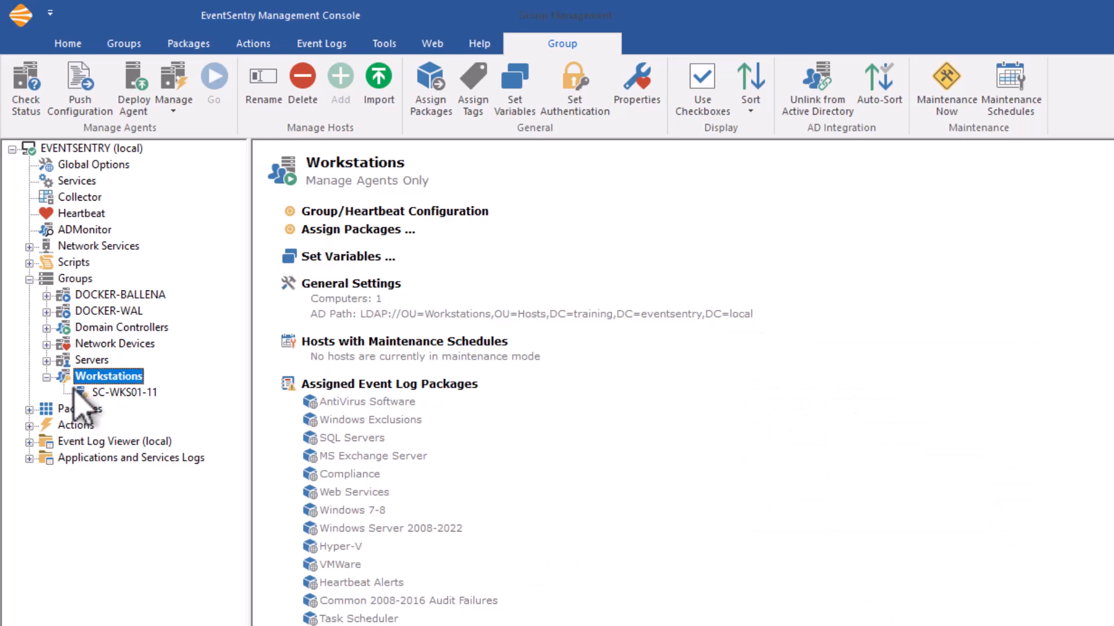
- Clear the authentication assigned directly to host SC-WKS01-11
{"action": "left_click", "coordinate": [95, 392]}
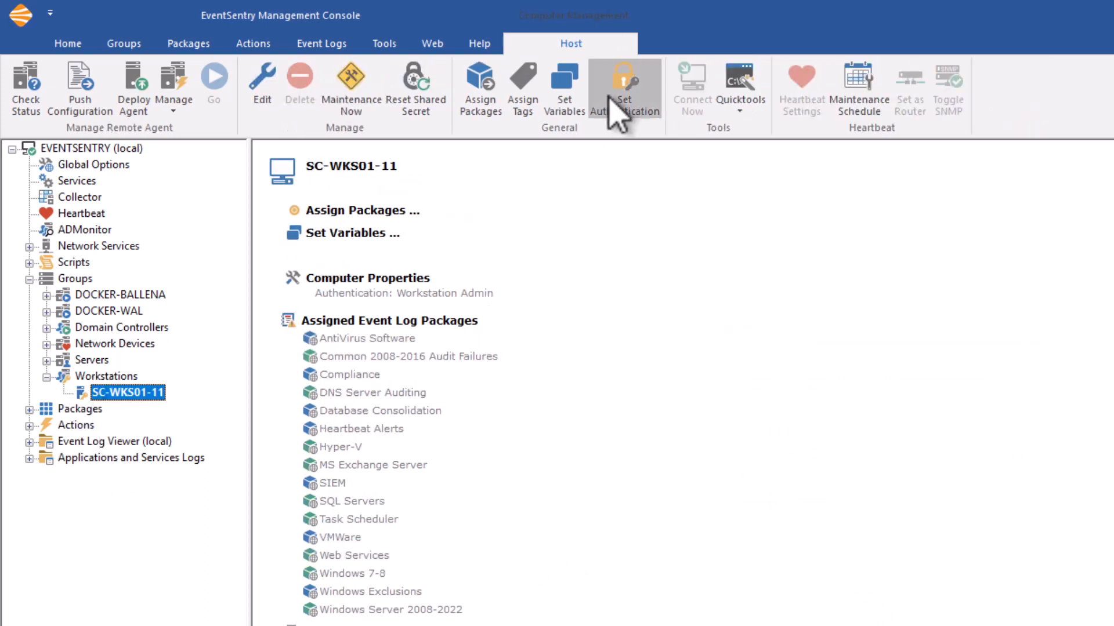
{"action": "left_click", "coordinate": [617, 109]}
{"action": "left_click", "coordinate": [992, 565]}
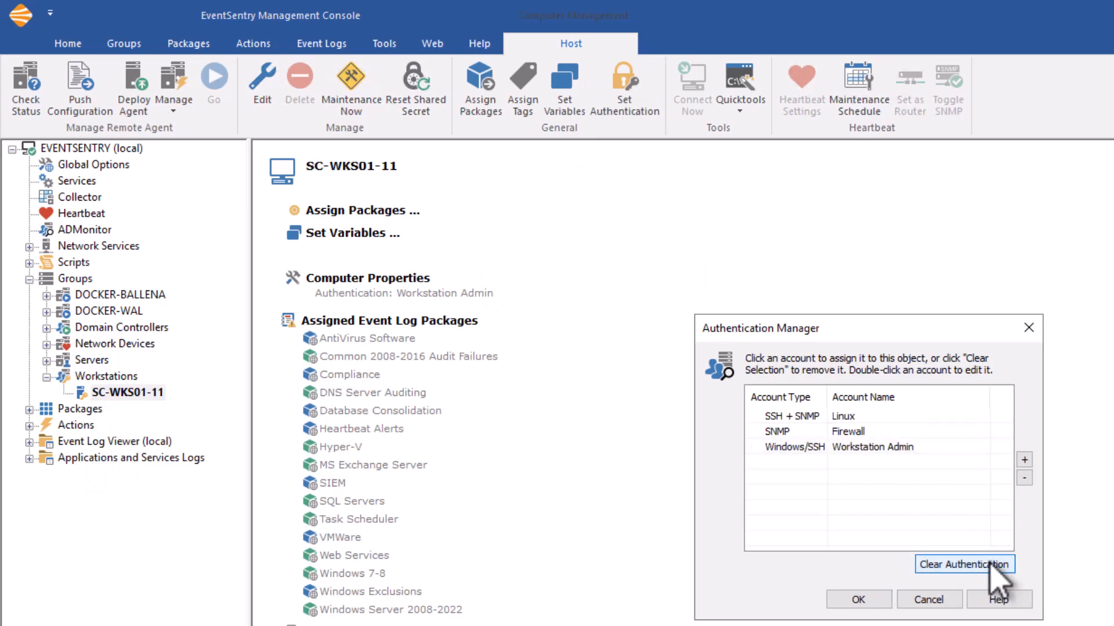
{"action": "left_click", "coordinate": [858, 599]}
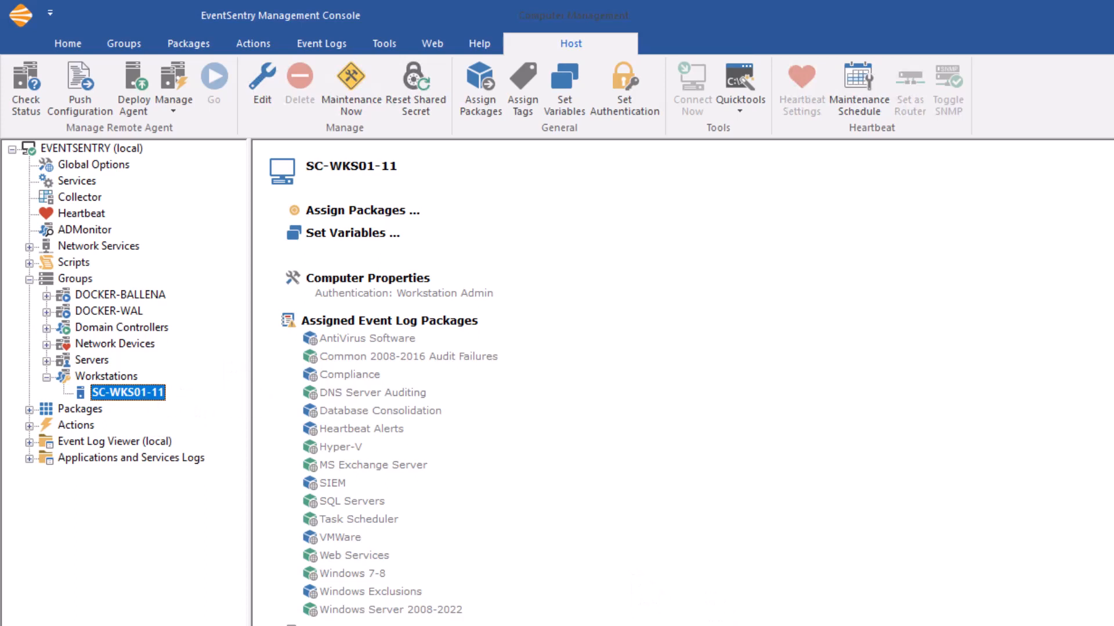
- Edit the Workstation Admin account from the Workstations group and enable Use LAPS
{"action": "left_click", "coordinate": [110, 377]}
{"action": "left_click", "coordinate": [598, 113]}
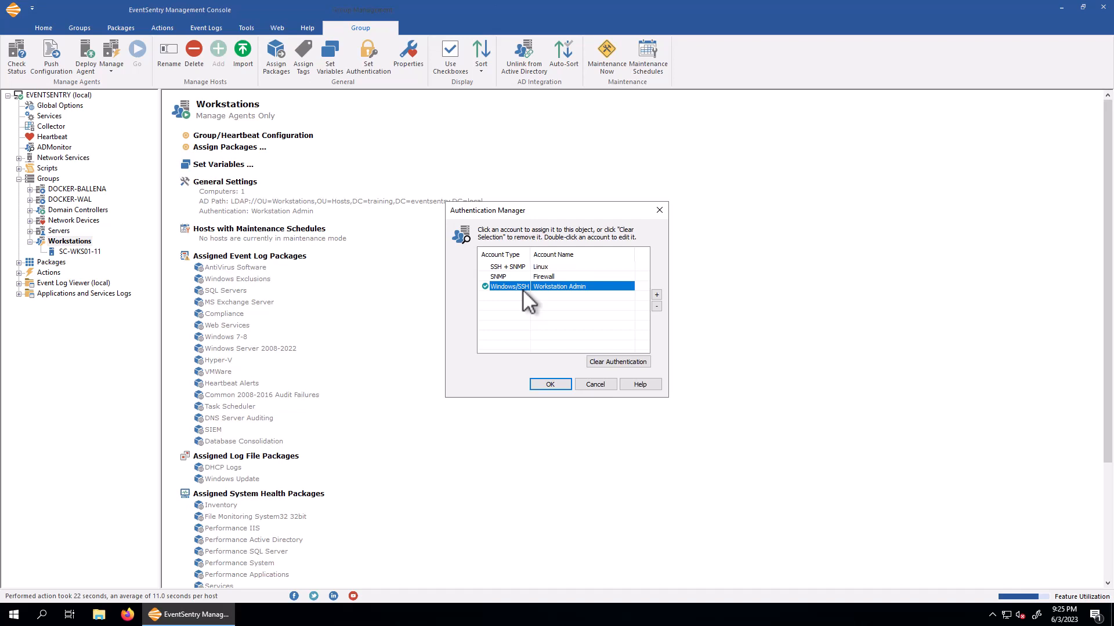
{"action": "double_click", "coordinate": [522, 287]}
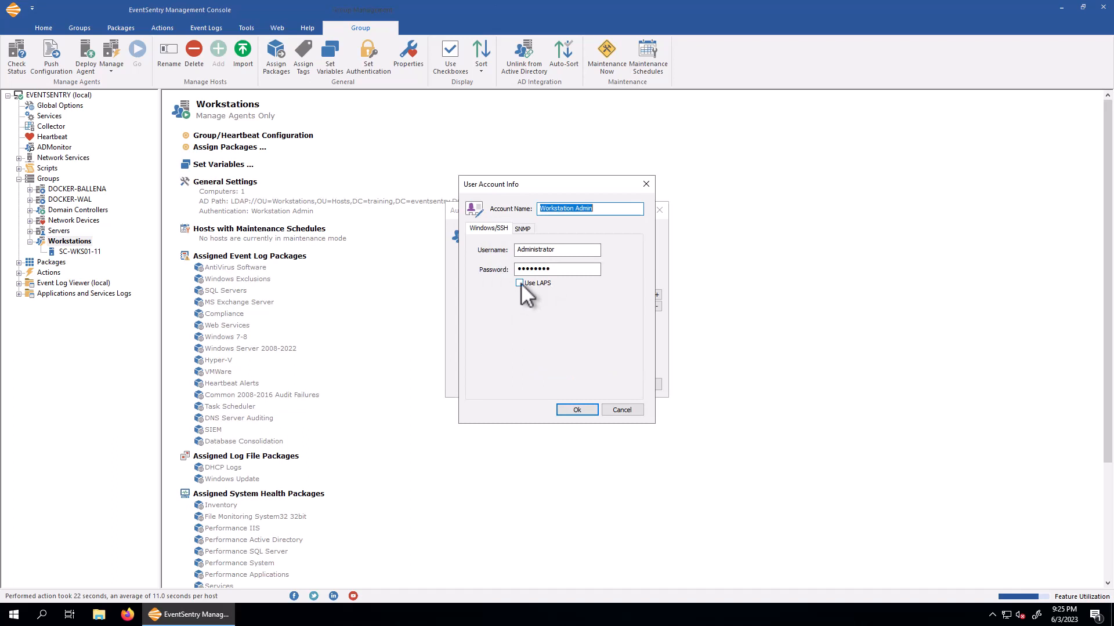
{"action": "left_click", "coordinate": [520, 283]}
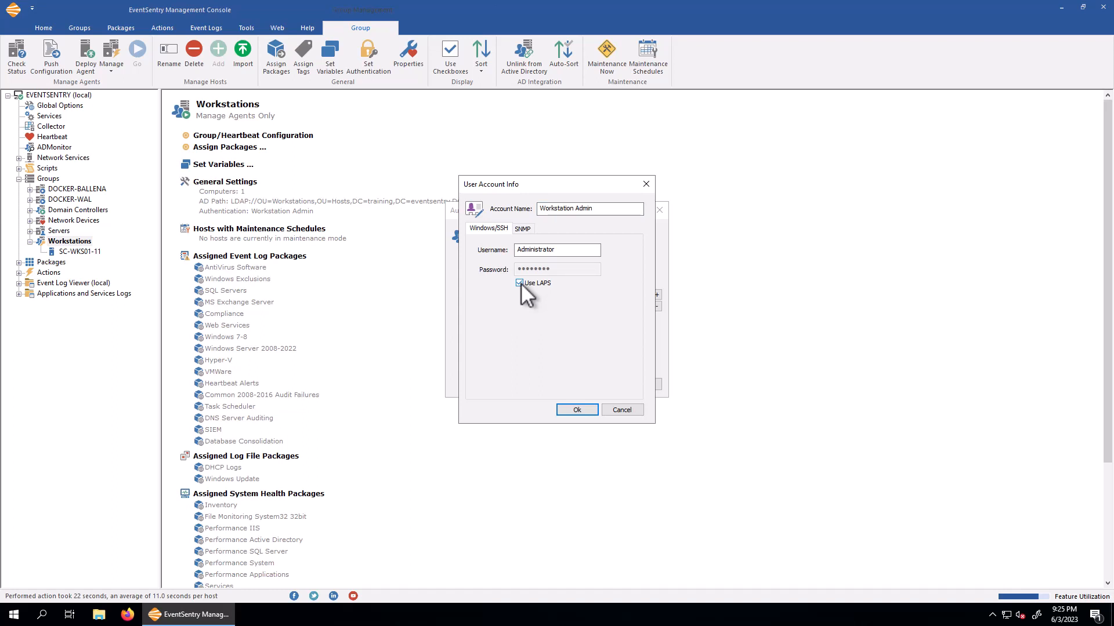
{"action": "left_click", "coordinate": [580, 410]}
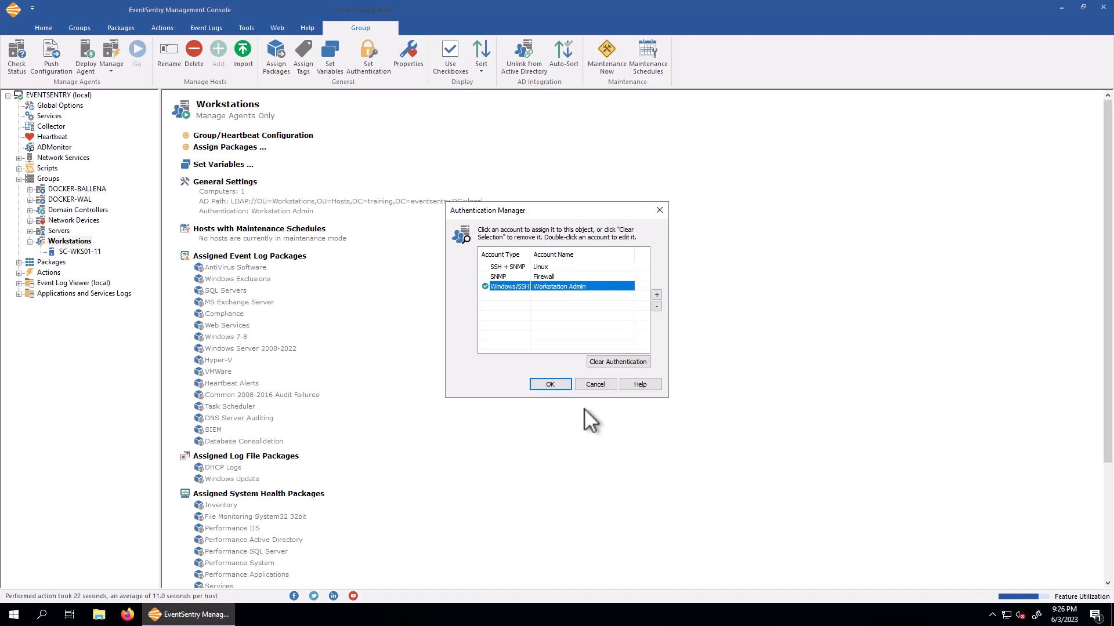
- Edit the Workstation Admin account again to disable Use LAPS, and close the Authentication Manager
{"action": "double_click", "coordinate": [516, 287]}
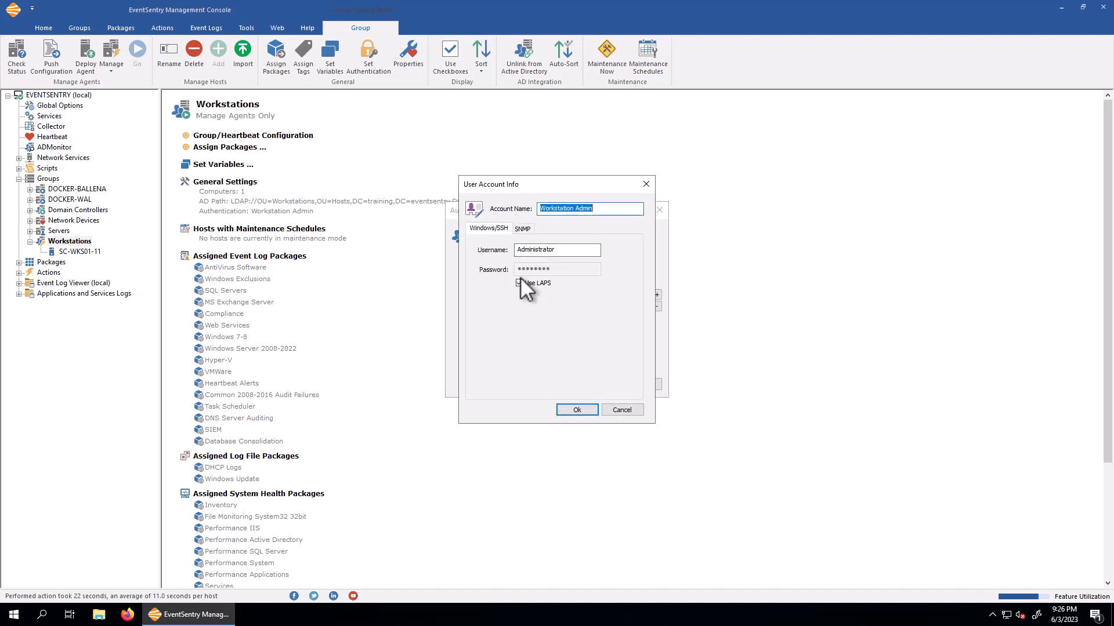
{"action": "left_click", "coordinate": [552, 274]}
{"action": "left_click", "coordinate": [551, 274]}
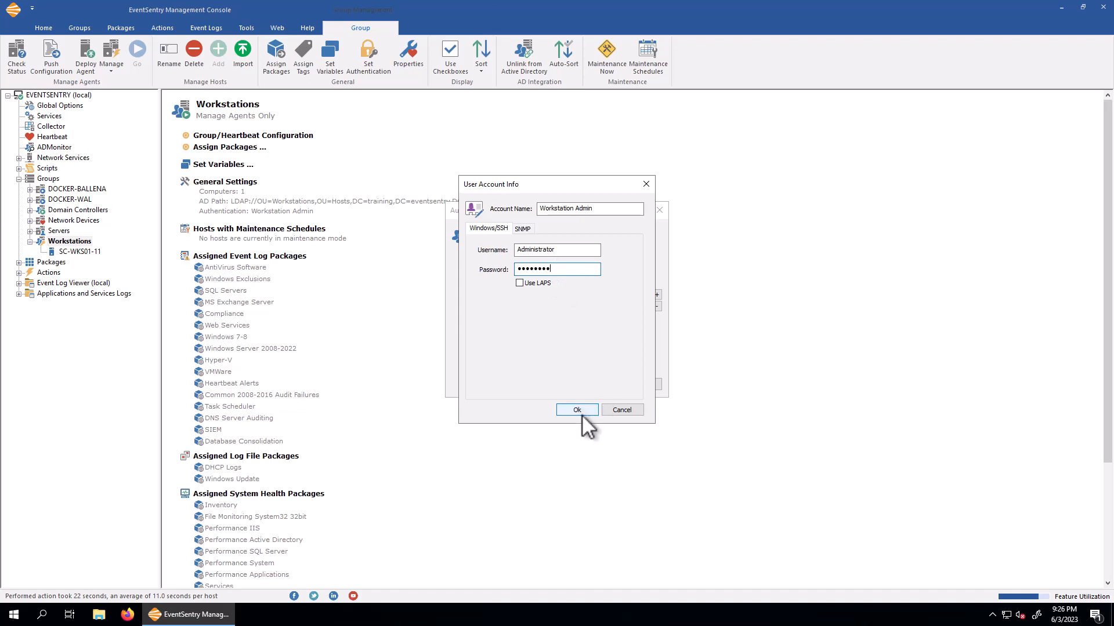
{"action": "left_click", "coordinate": [565, 408]}
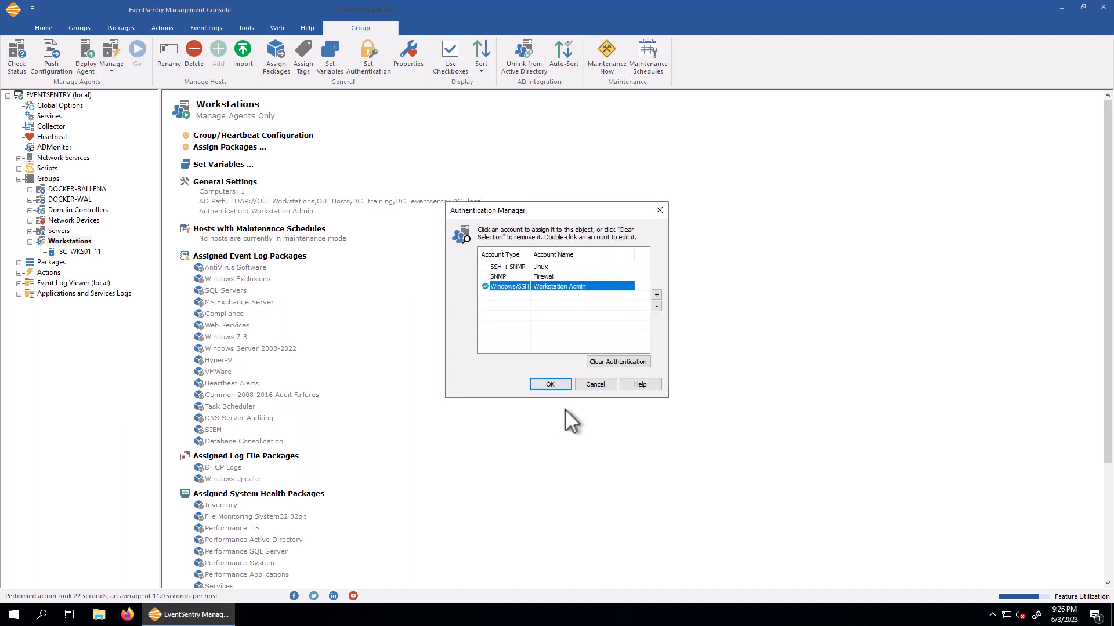
{"action": "left_click", "coordinate": [558, 384]}
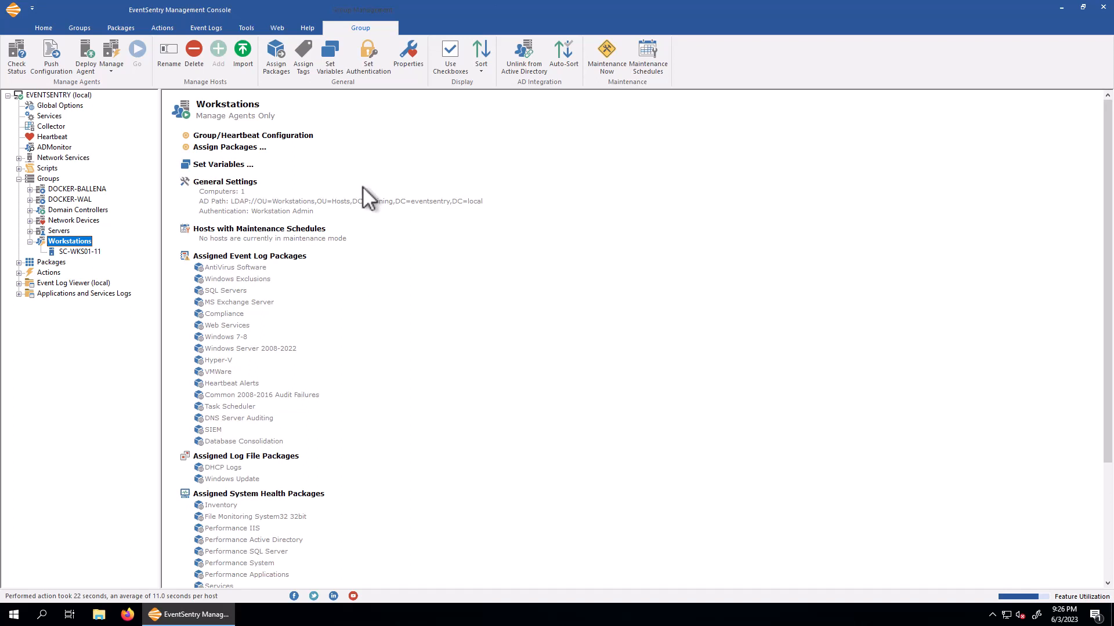
- Reopen the Workstations group's authentication settings to check the assigned account
{"action": "left_click", "coordinate": [371, 65]}
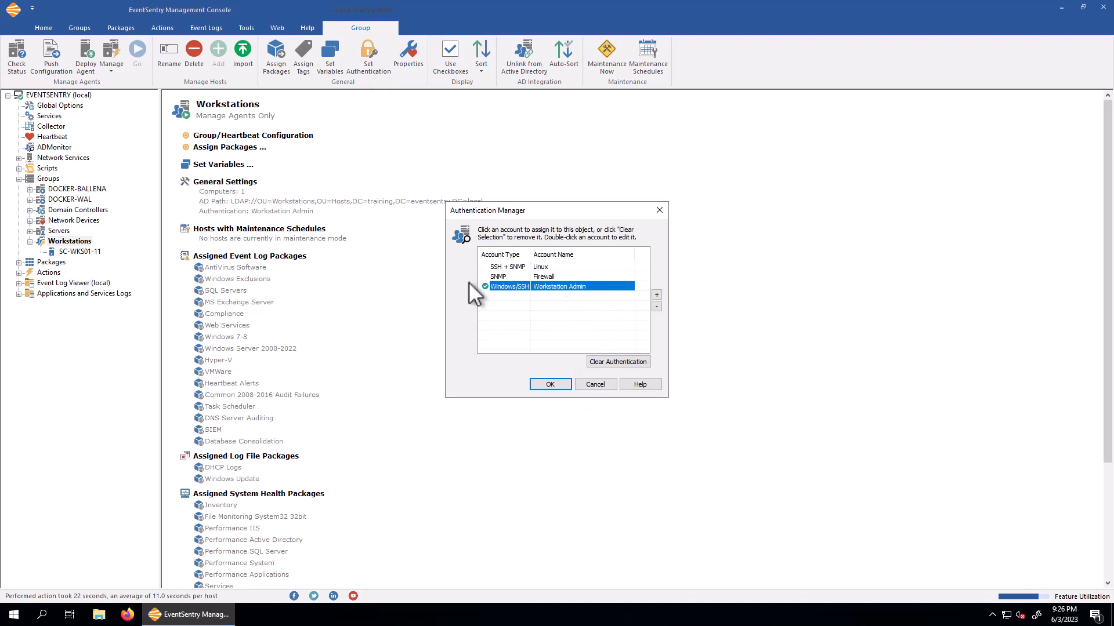
{"action": "left_click", "coordinate": [591, 386]}
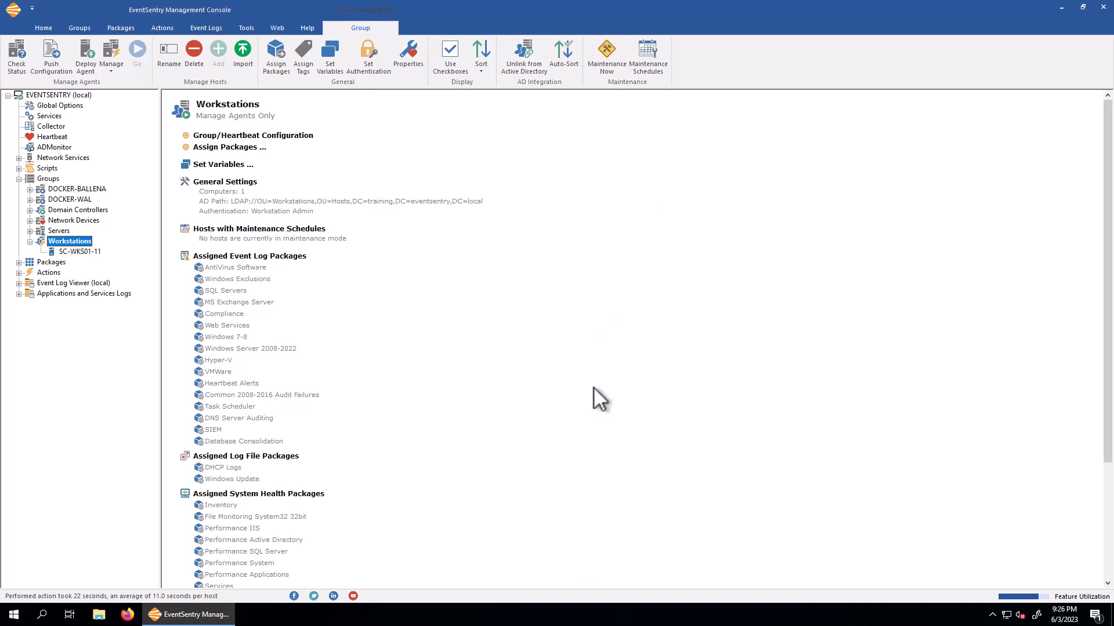